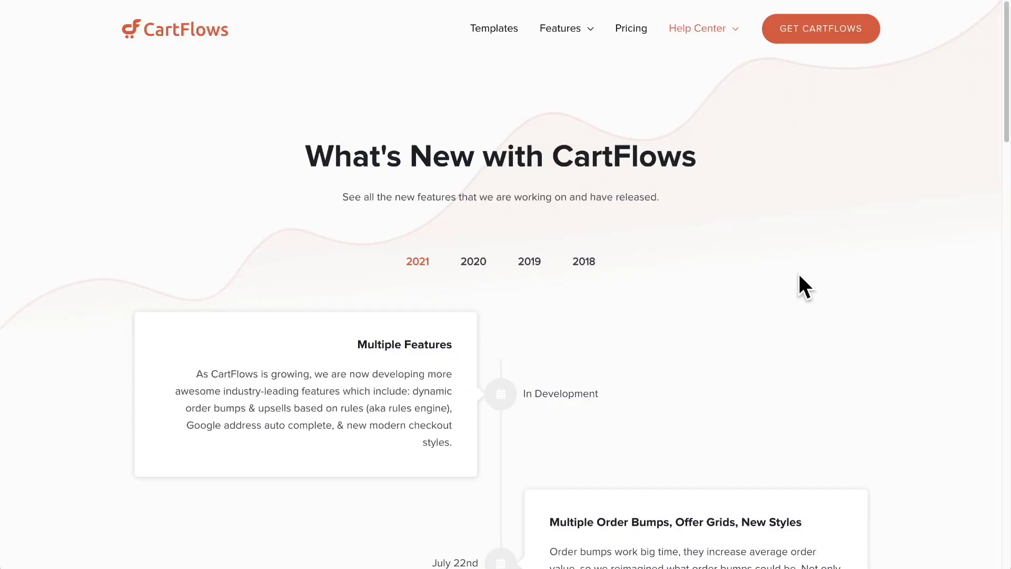
Step: Open the What's New page and read through the 2021 timeline of CartFlows features in development and released
left_click(690, 30)
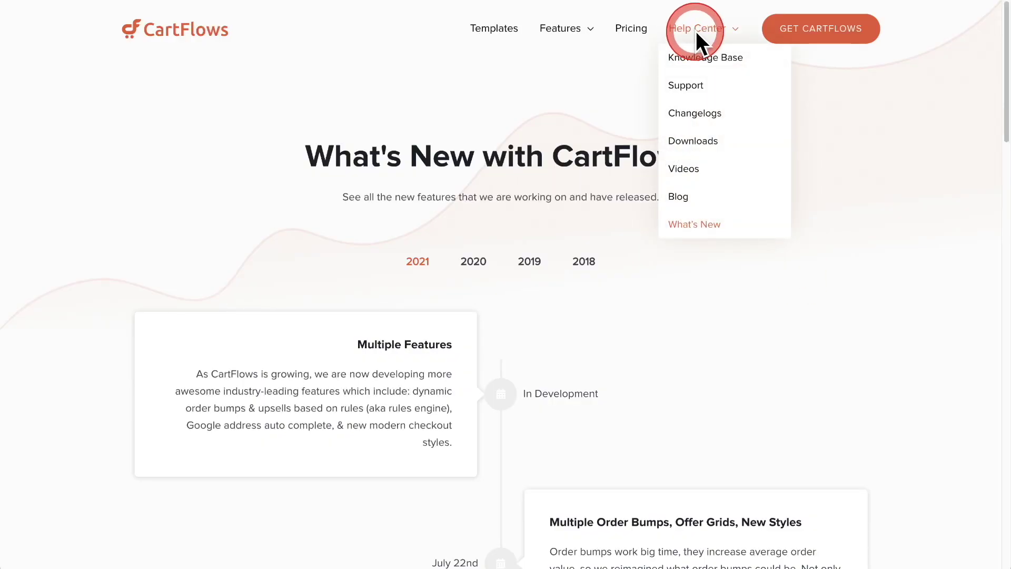
left_click(695, 225)
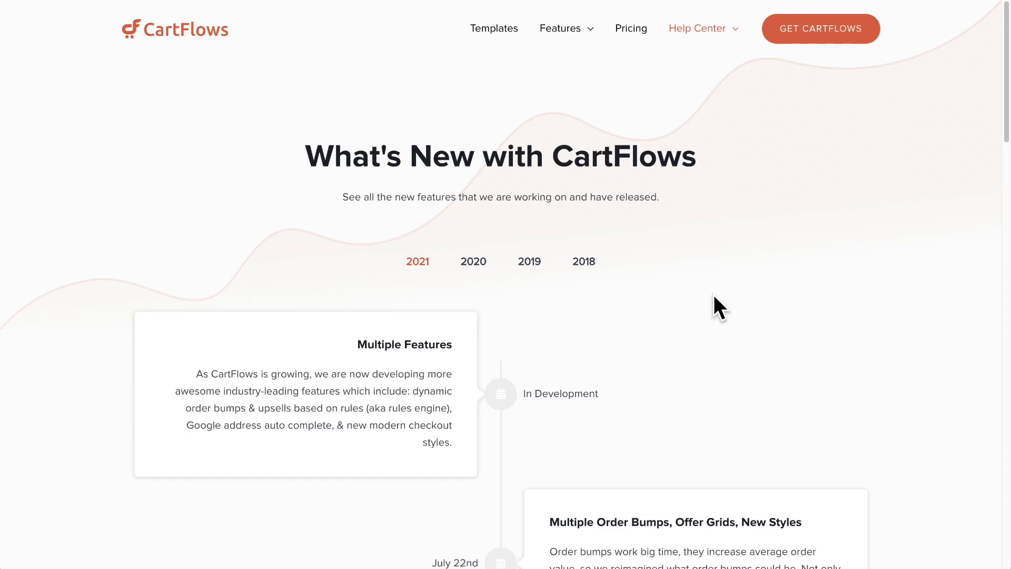
scroll(714, 295, "down", 3)
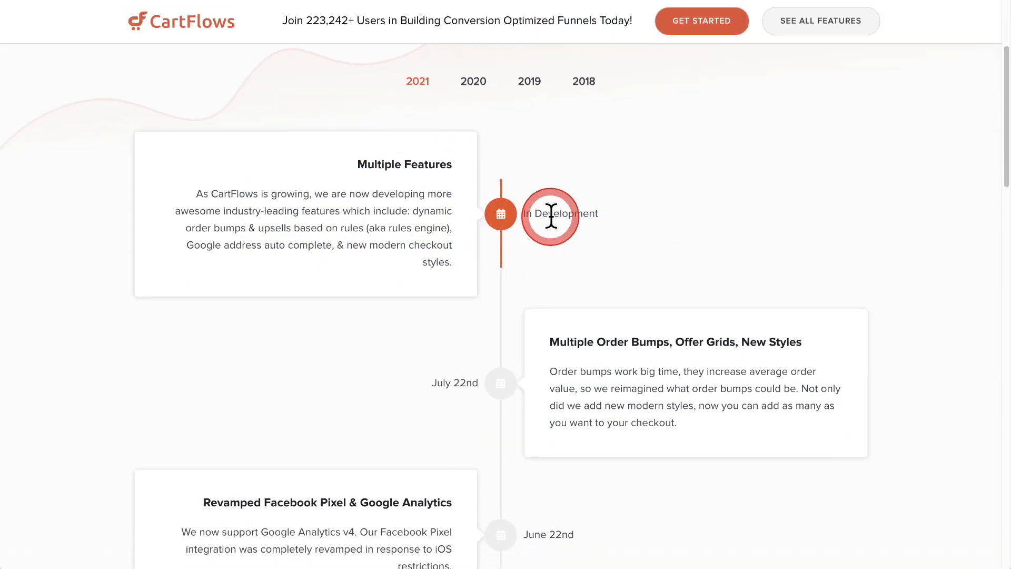
scroll(550, 215, "down", 2)
scroll(551, 216, "down", 2)
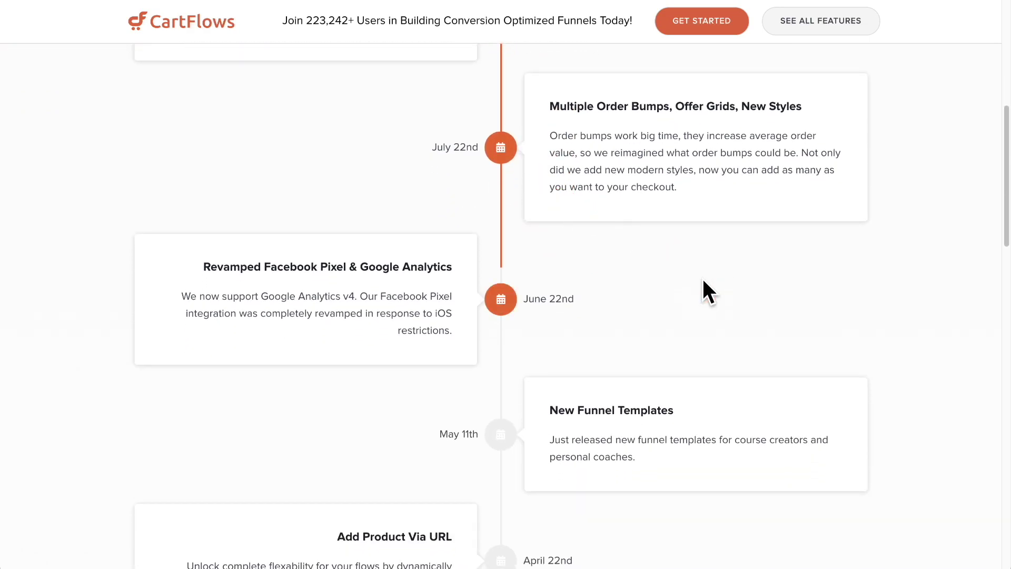
scroll(704, 281, "up", 2)
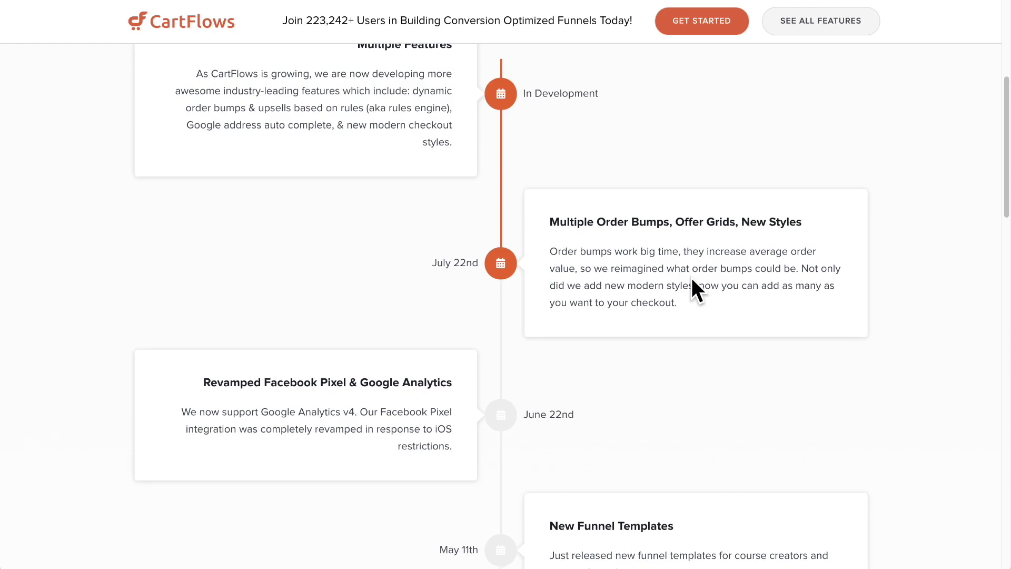
scroll(691, 277, "down", 2)
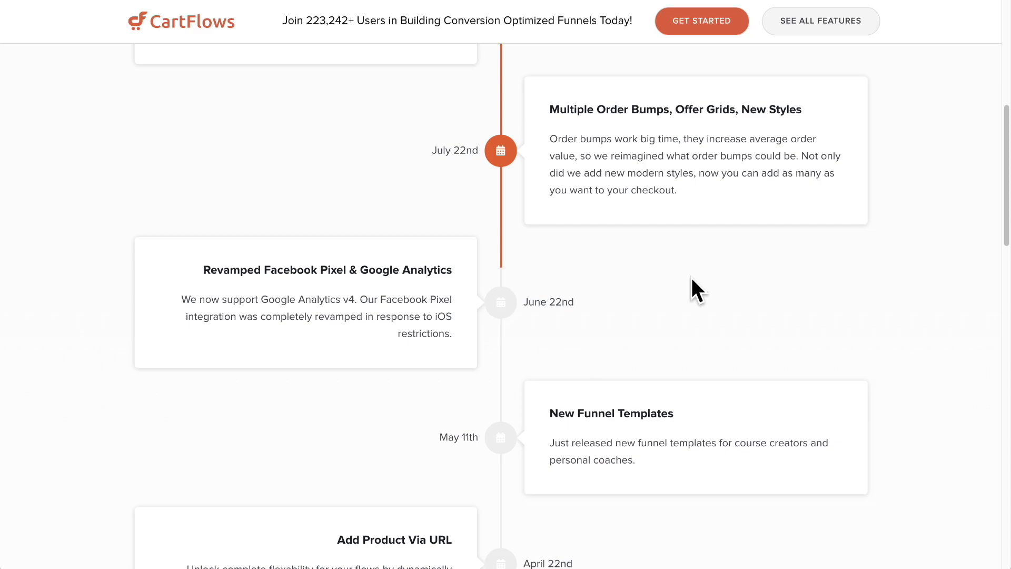
scroll(692, 277, "down", 7)
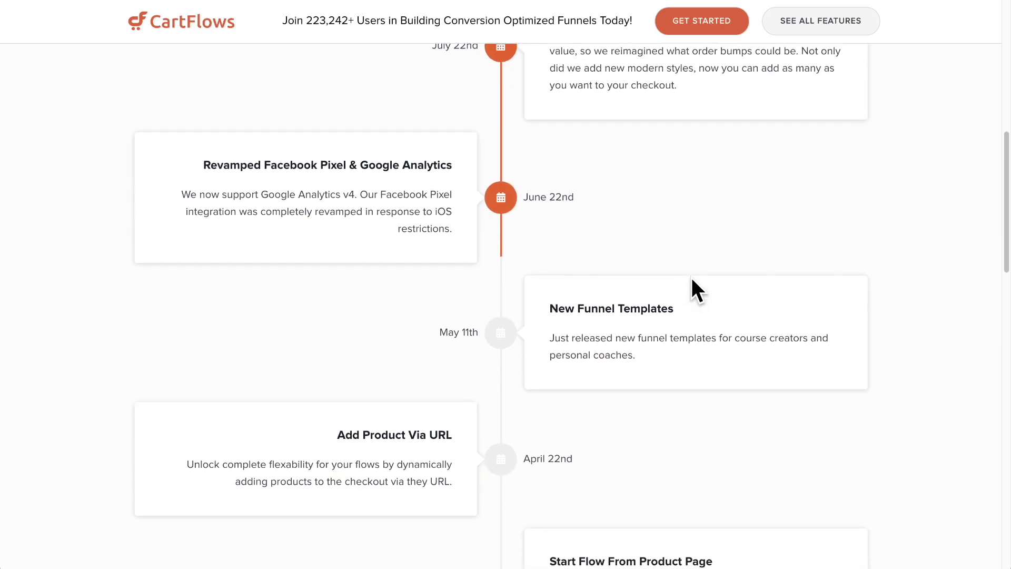
scroll(691, 277, "down", 5)
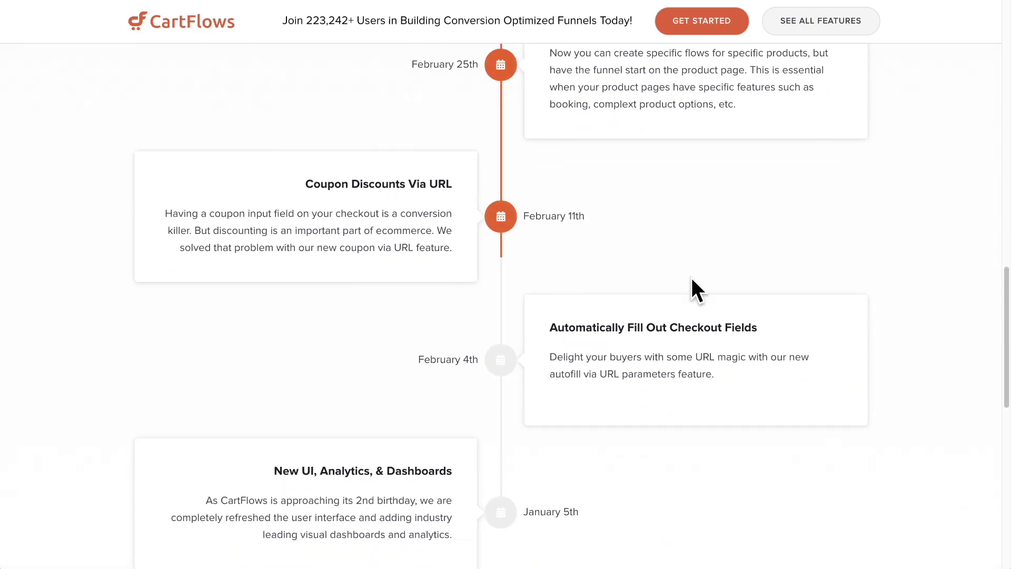
scroll(691, 276, "up", 15)
scroll(691, 276, "up", 2)
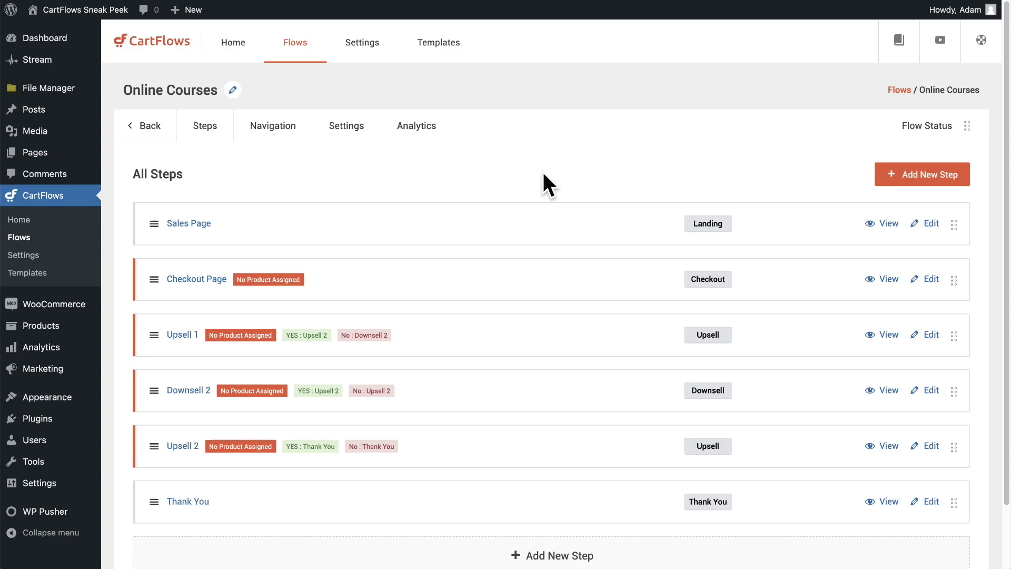
Step: Open the Checkout Page step of the Online Courses flow for editing and show its conditional redirection rules
left_click_drag(585, 299, 837, 278)
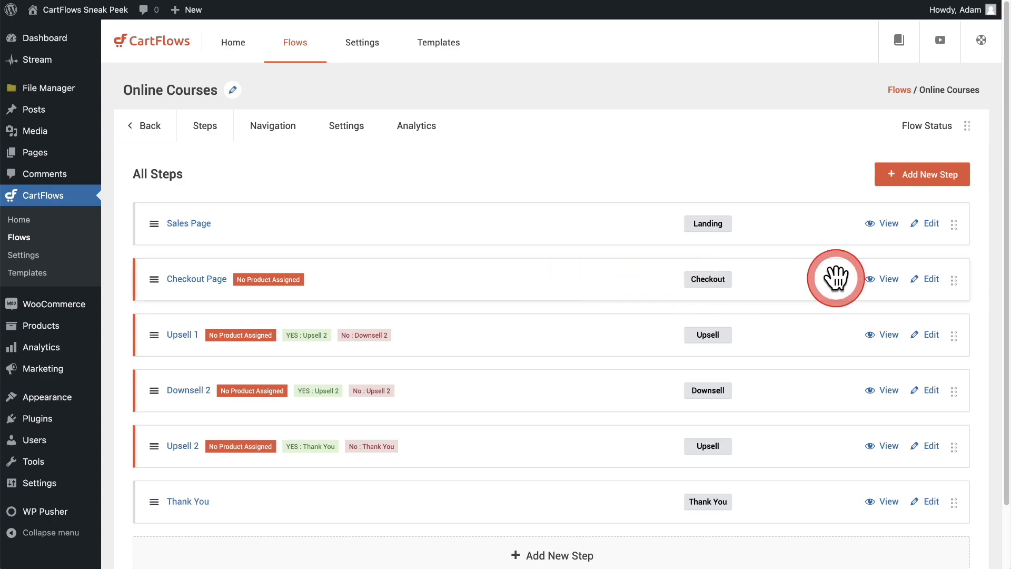
left_click(926, 282)
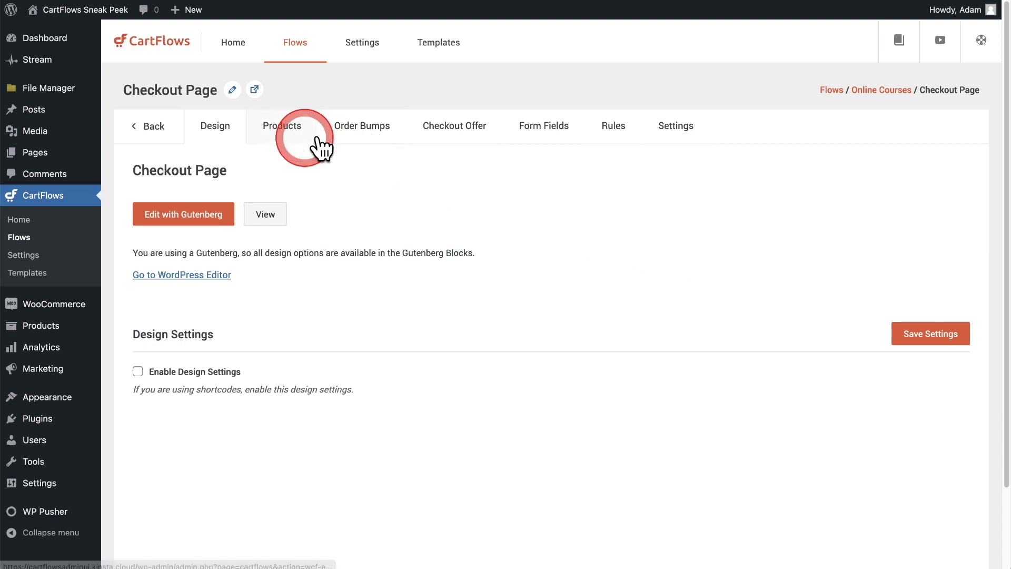
left_click(617, 127)
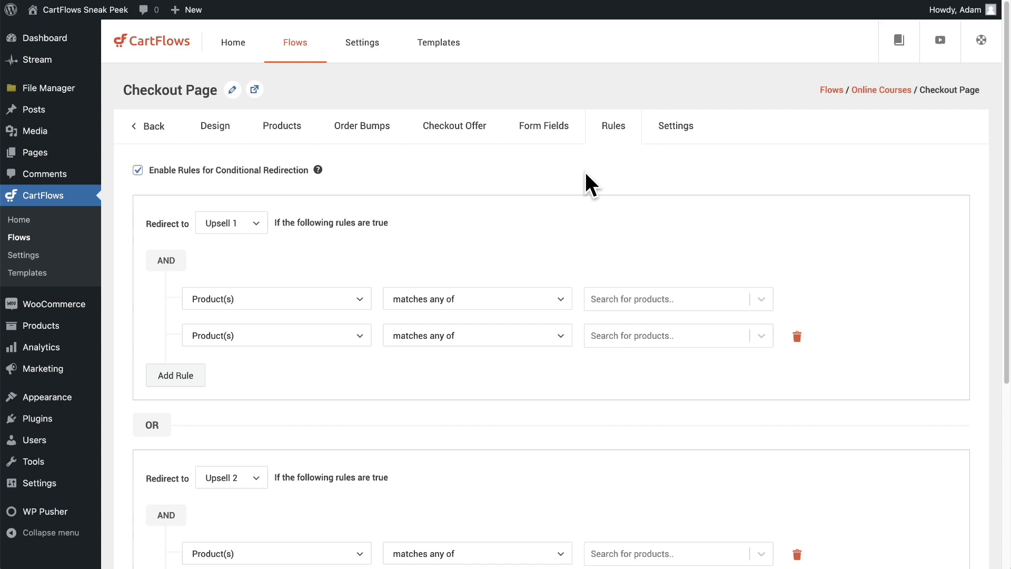
Step: Examine the Upsell 1 and Upsell 2 rule groups, the option for adding groups and the fallback redirect
left_click(591, 209)
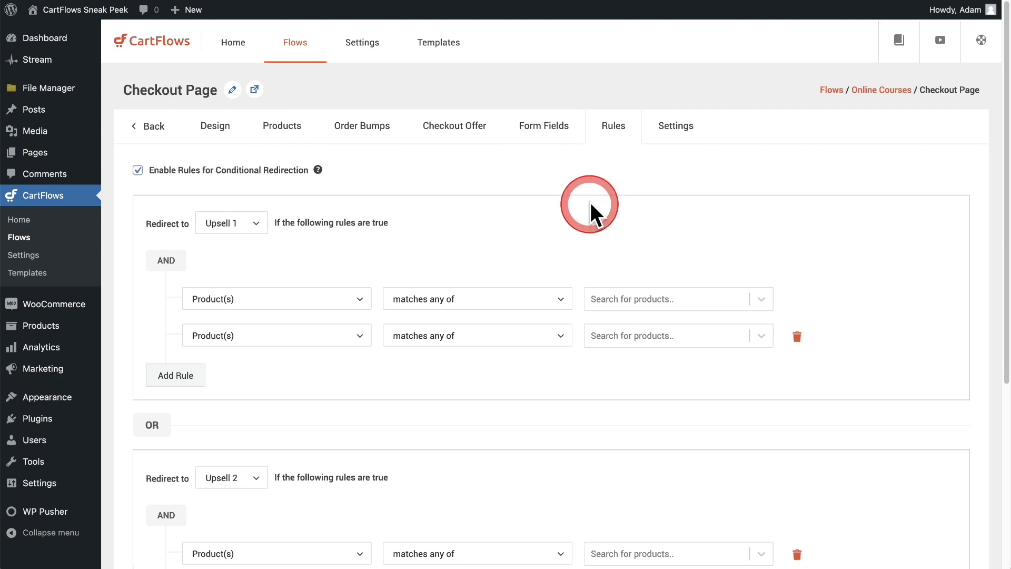
left_click(374, 288)
left_click(564, 218)
left_click(541, 210)
scroll(542, 210, "down", 5)
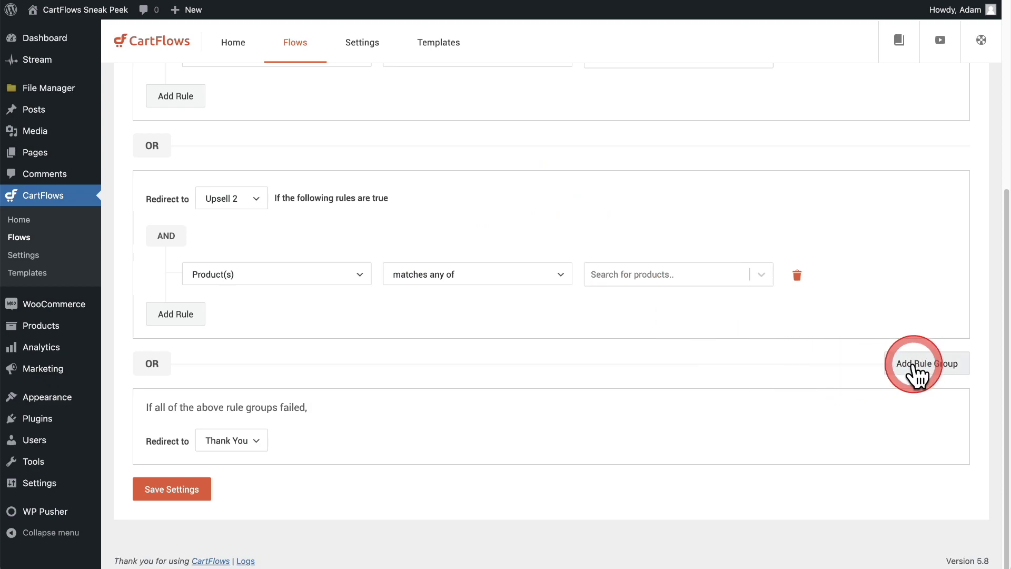
scroll(565, 380, "up", 1)
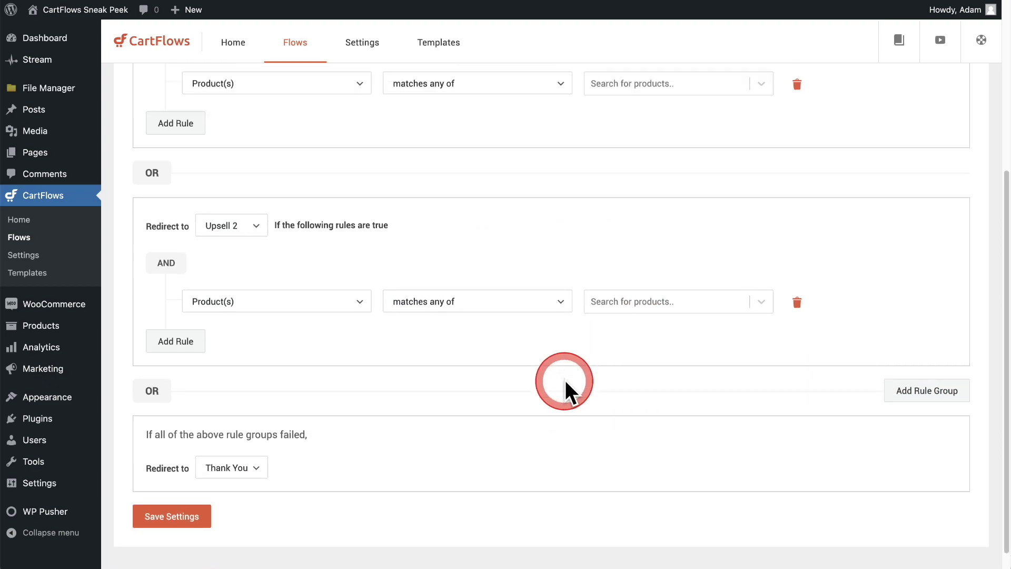
scroll(565, 380, "up", 5)
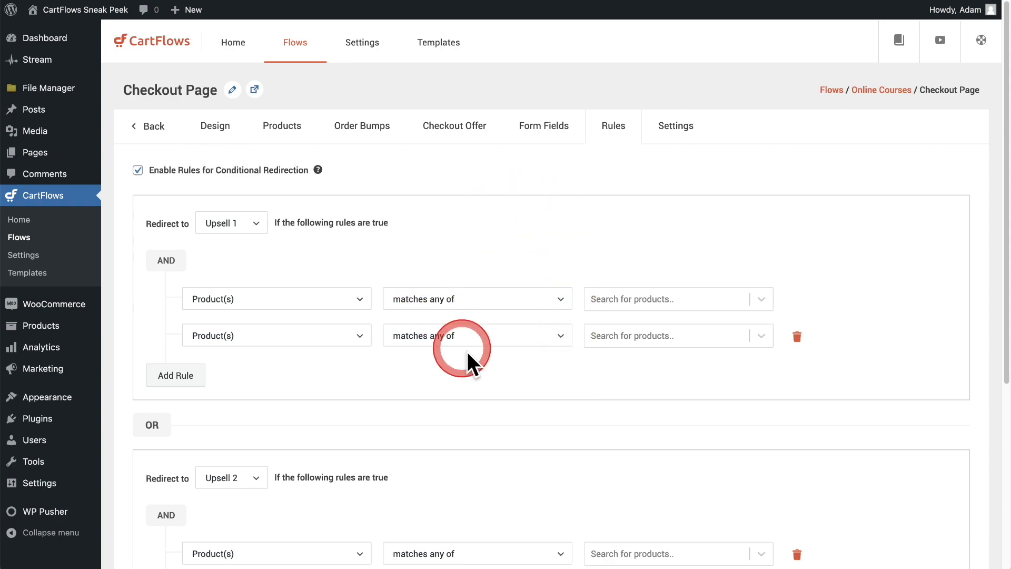
scroll(511, 369, "down", 5)
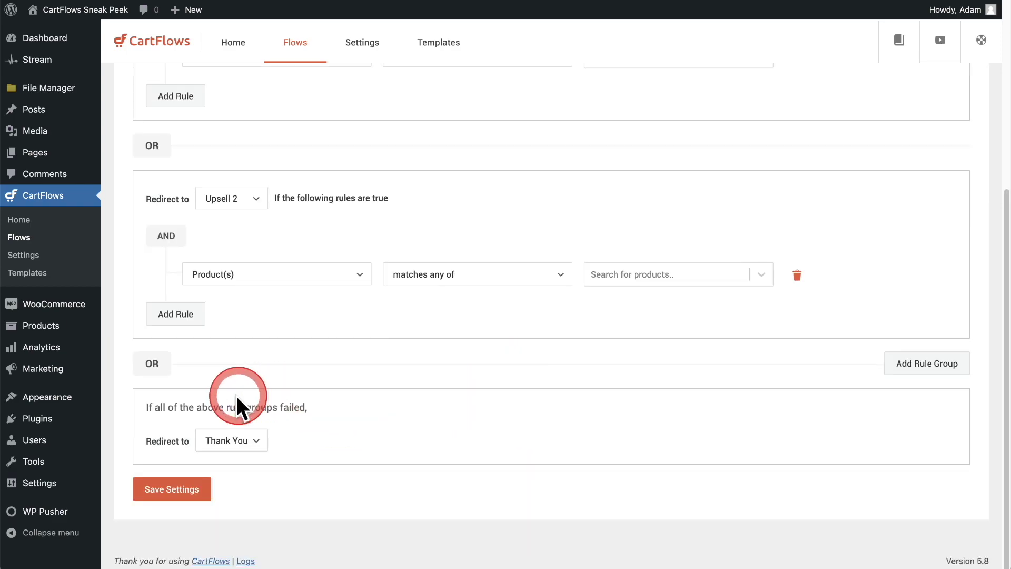
scroll(345, 440, "up", 5)
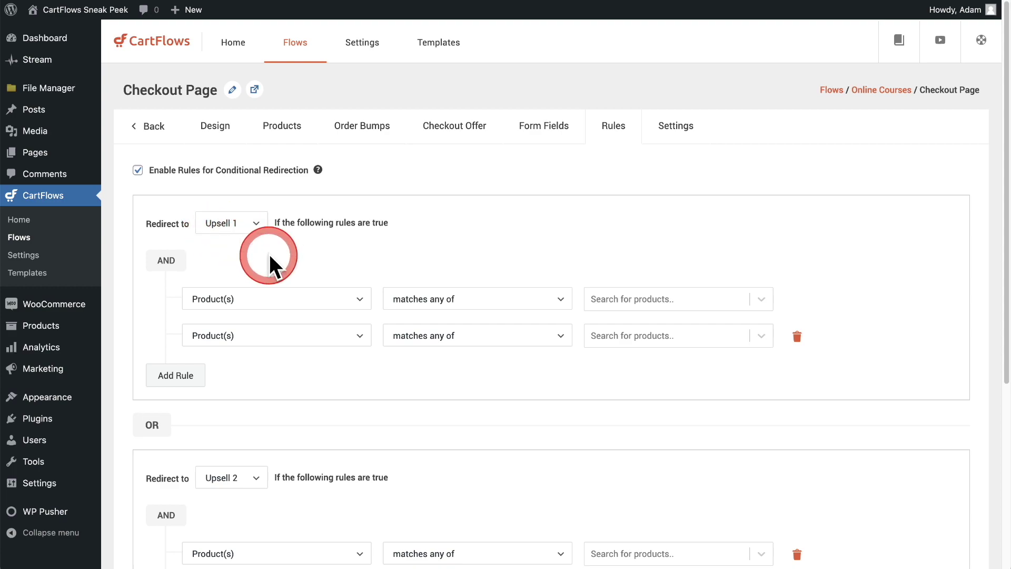
Step: Review the condition types and match operators available for the first rule in the Upsell 1 group
left_click(365, 300)
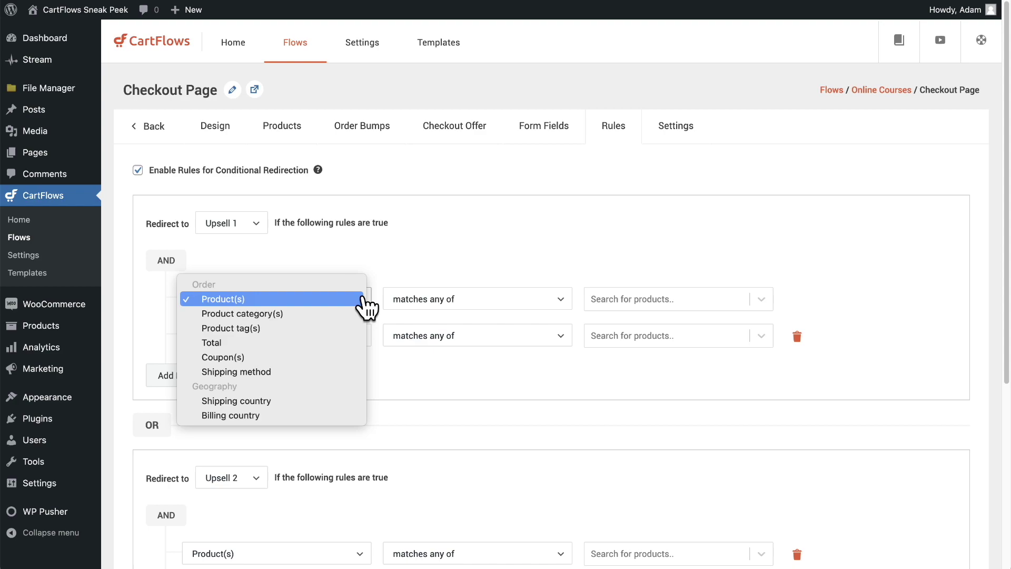
left_click(361, 299)
left_click(362, 302)
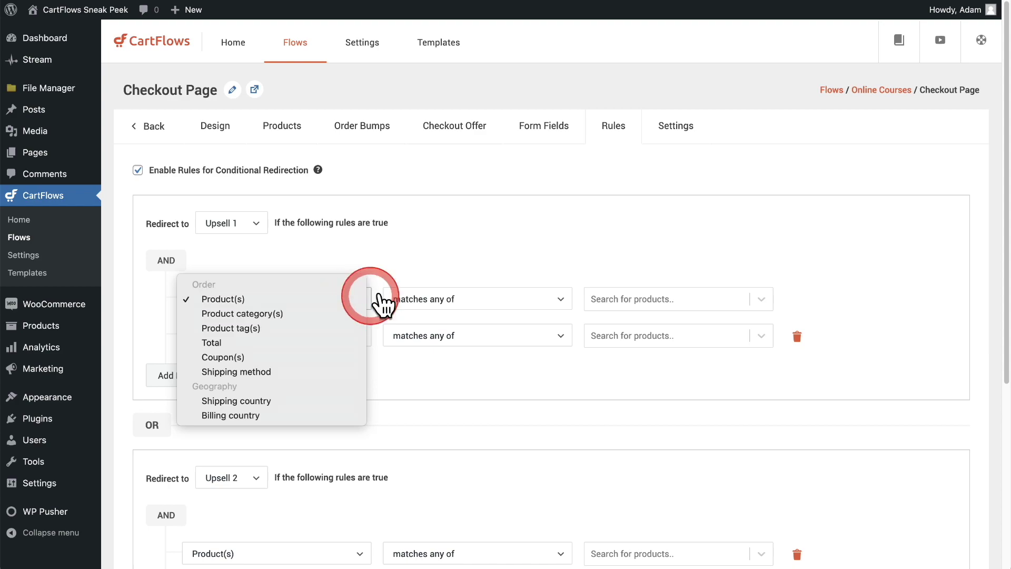
left_click(511, 302)
left_click(514, 306)
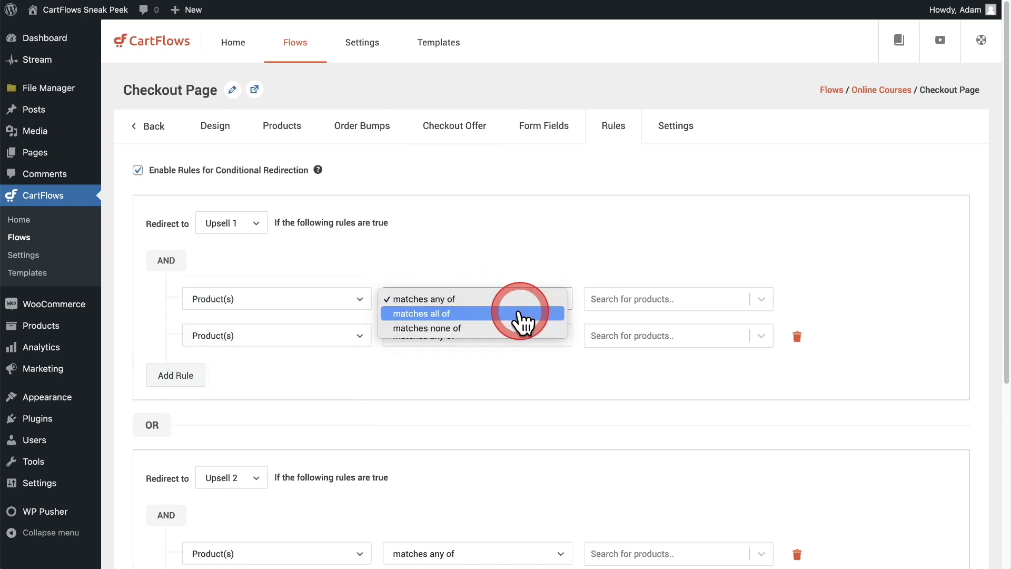
left_click(525, 330)
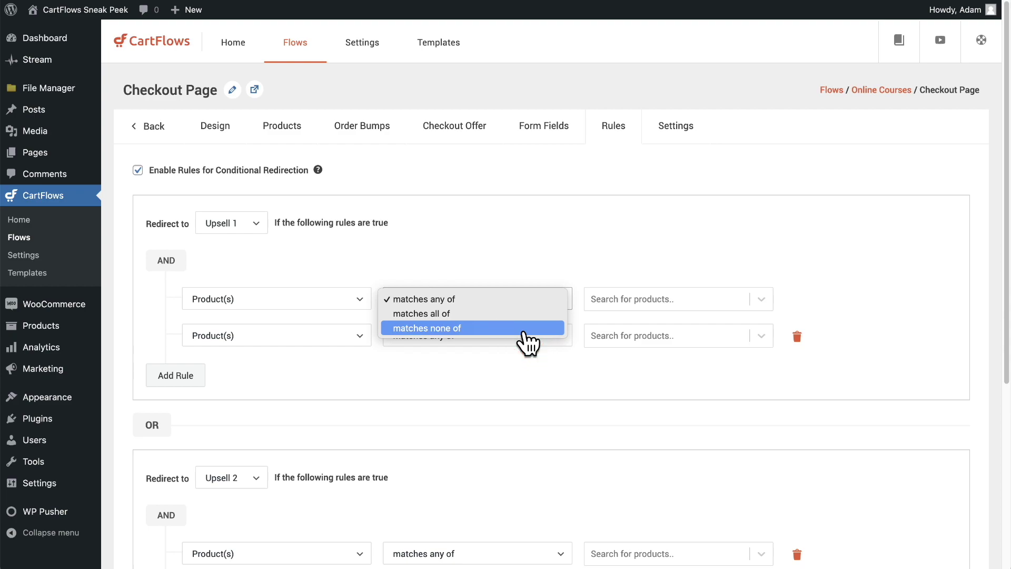
Step: Set the condition of the first rule in the Upsell 1 group to Total
left_click(311, 308)
left_click(311, 304)
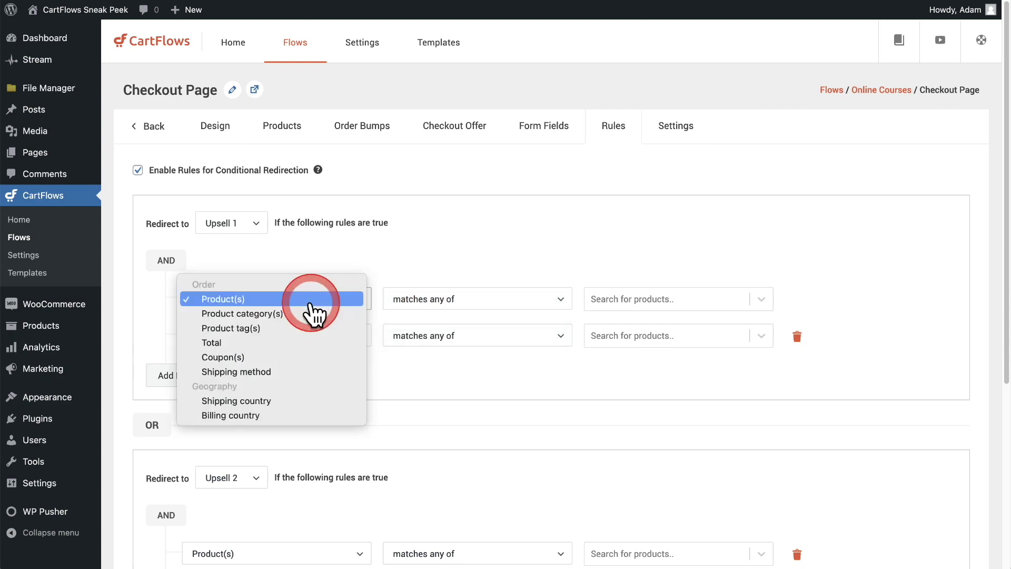
left_click(312, 347)
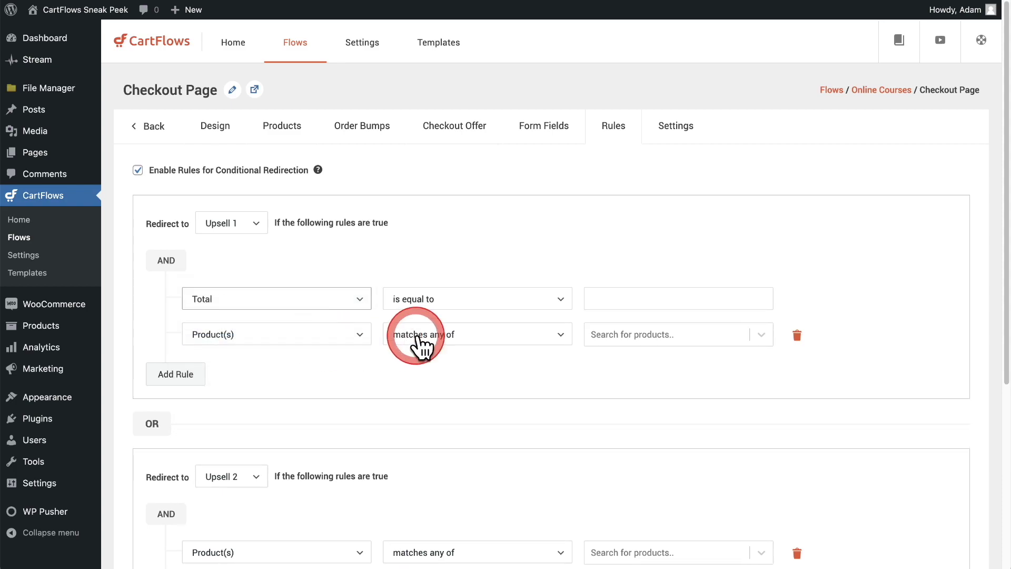
Step: Check the comparison operators offered for the Total rule and the remaining order and geography condition types
left_click(494, 307)
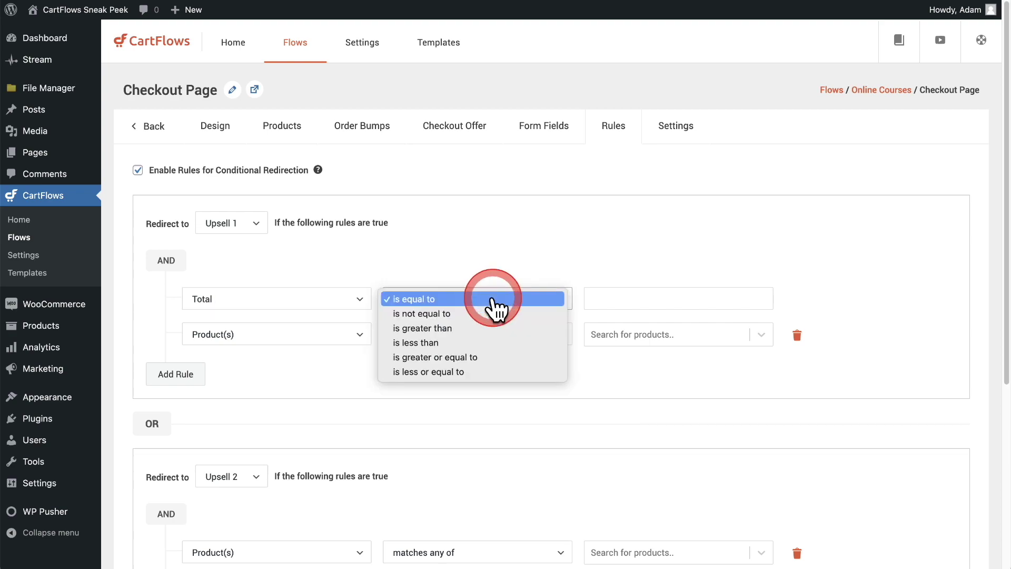
left_click(343, 293)
left_click(345, 303)
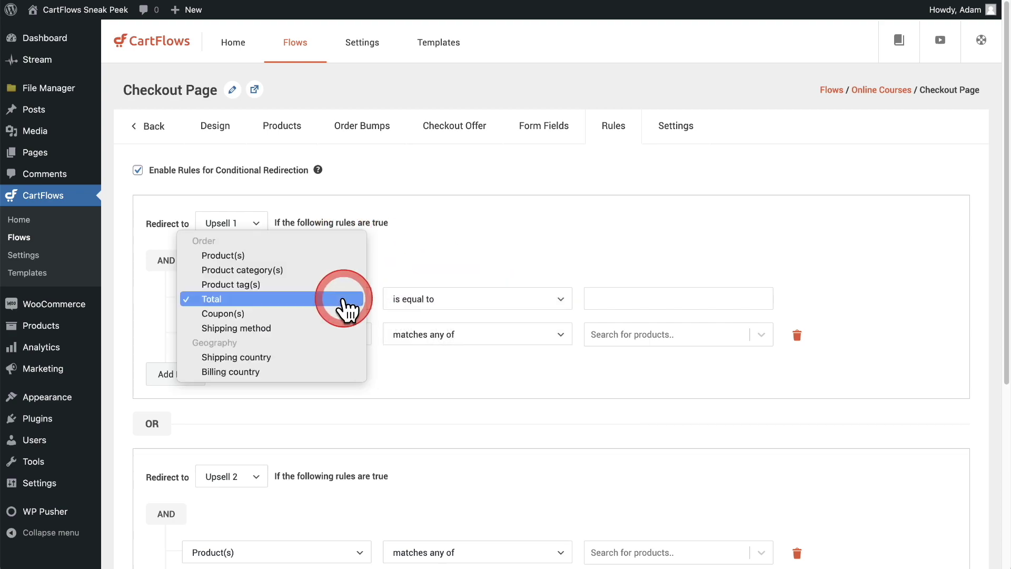
left_click(330, 328)
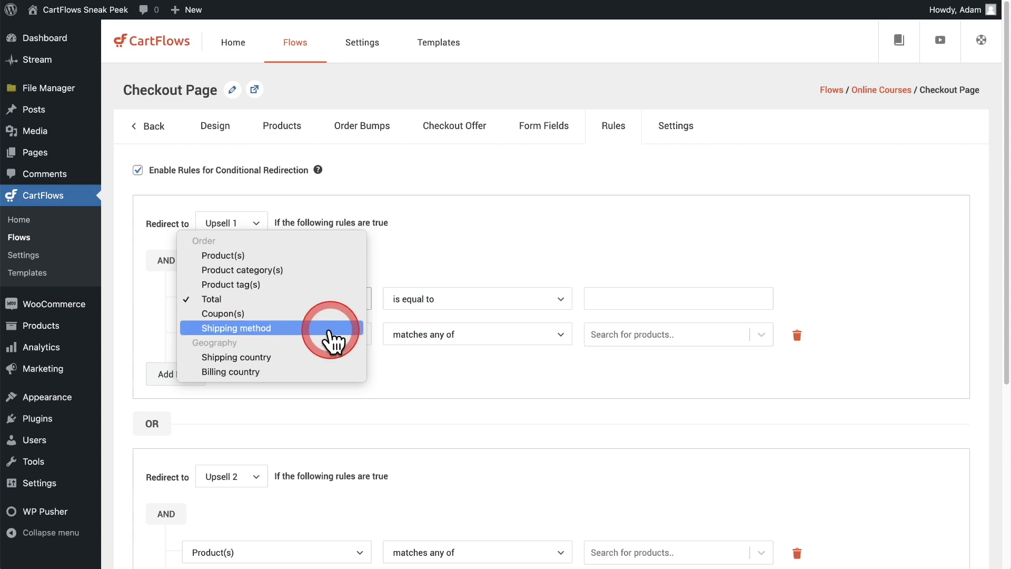
left_click_drag(329, 333, 313, 360)
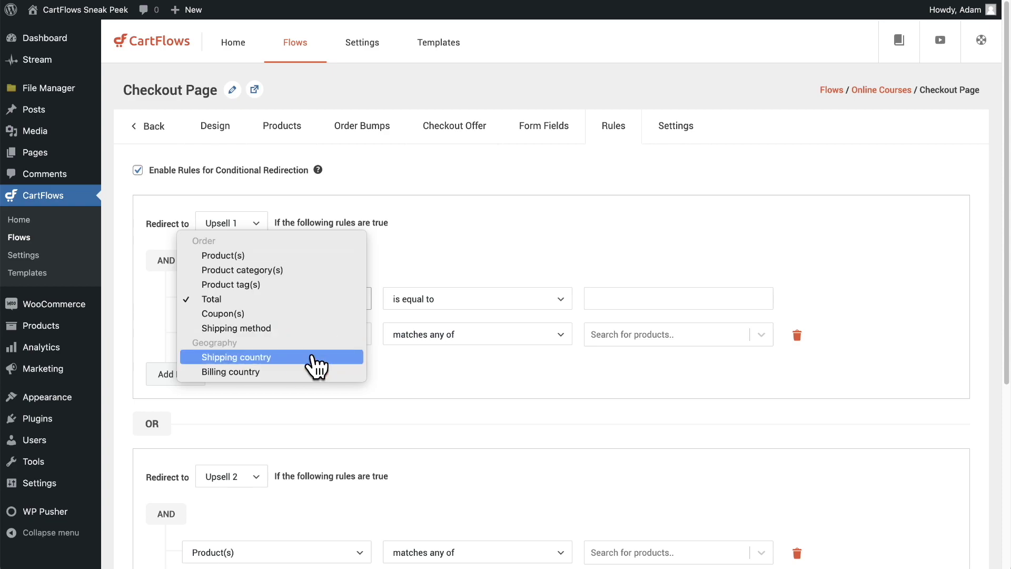
left_click_drag(316, 364, 439, 396)
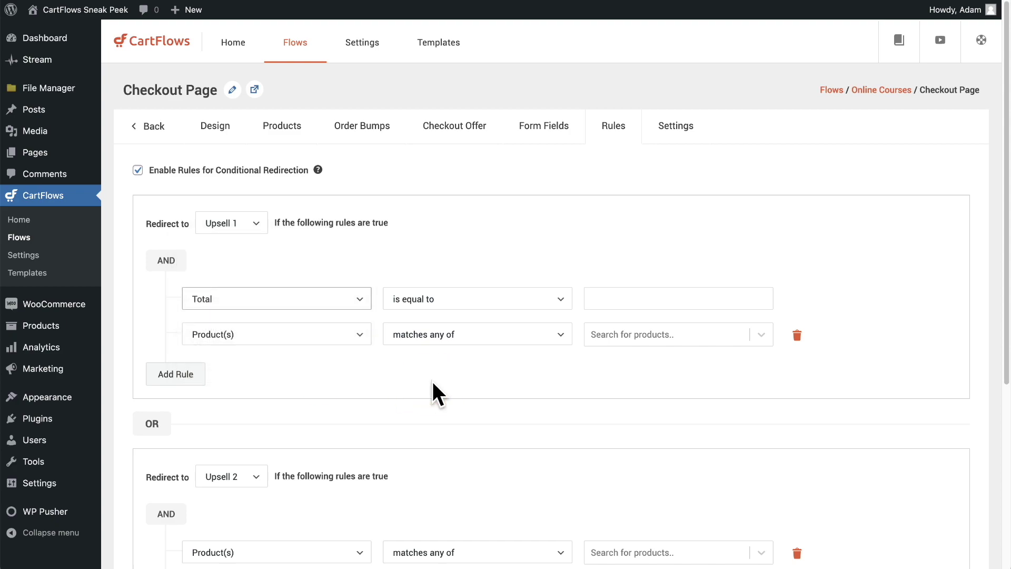
Step: Compare the Upsell 1 and Upsell 2 rule groups and view the destinations available for the fallback redirect
scroll(433, 383, "down", 5)
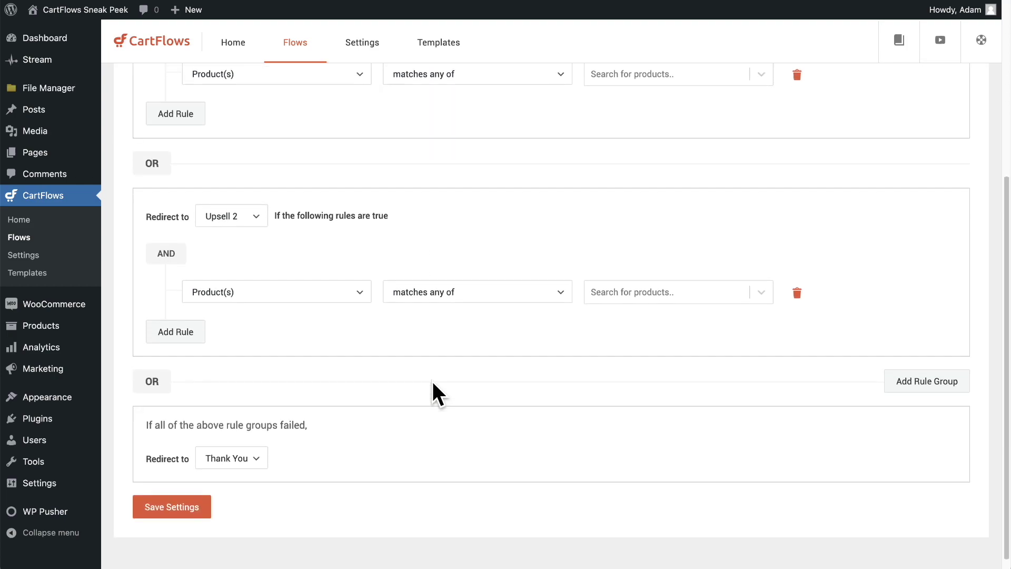
left_click_drag(432, 380, 237, 207)
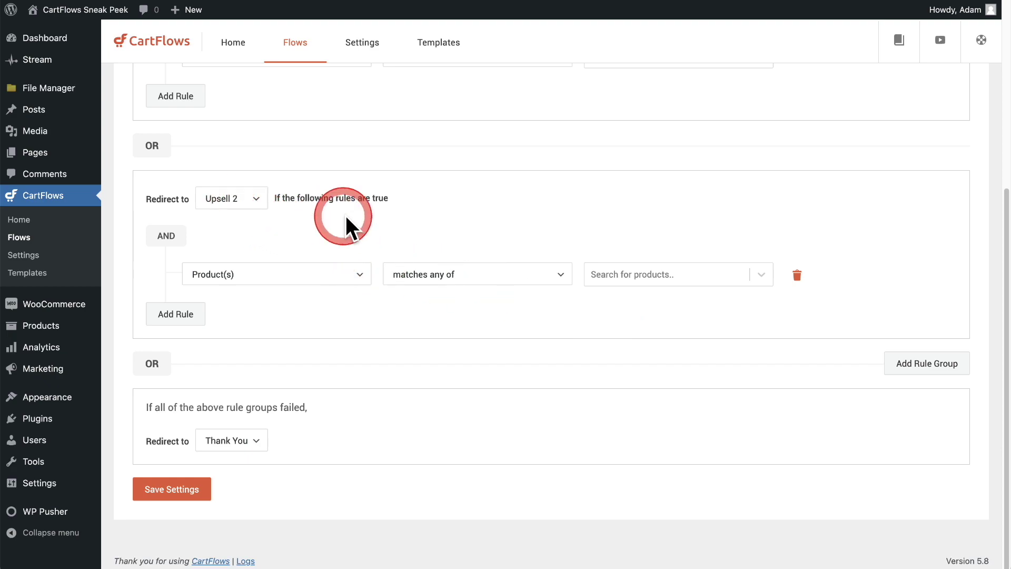
scroll(440, 226, "up", 5)
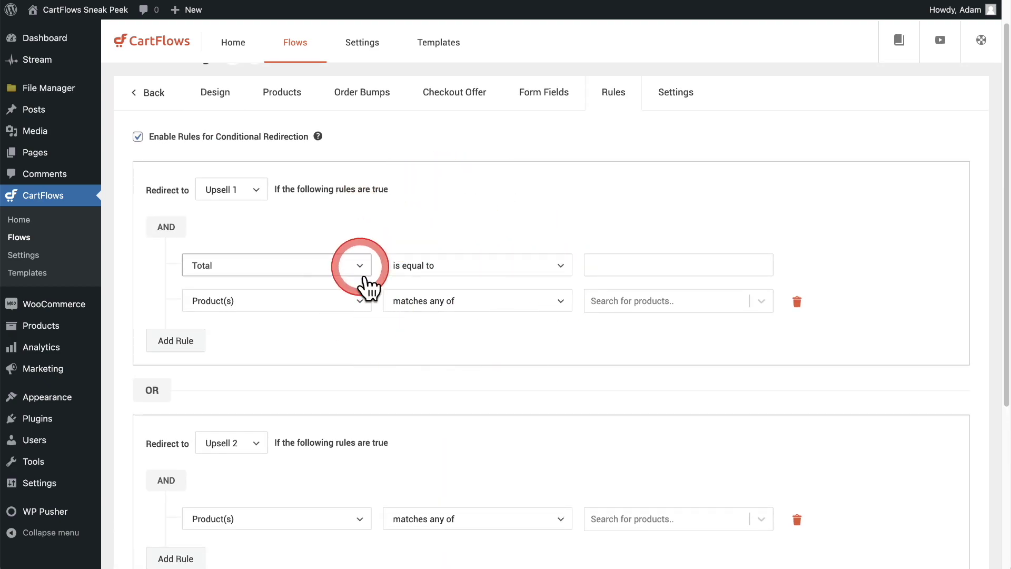
scroll(472, 328, "down", 5)
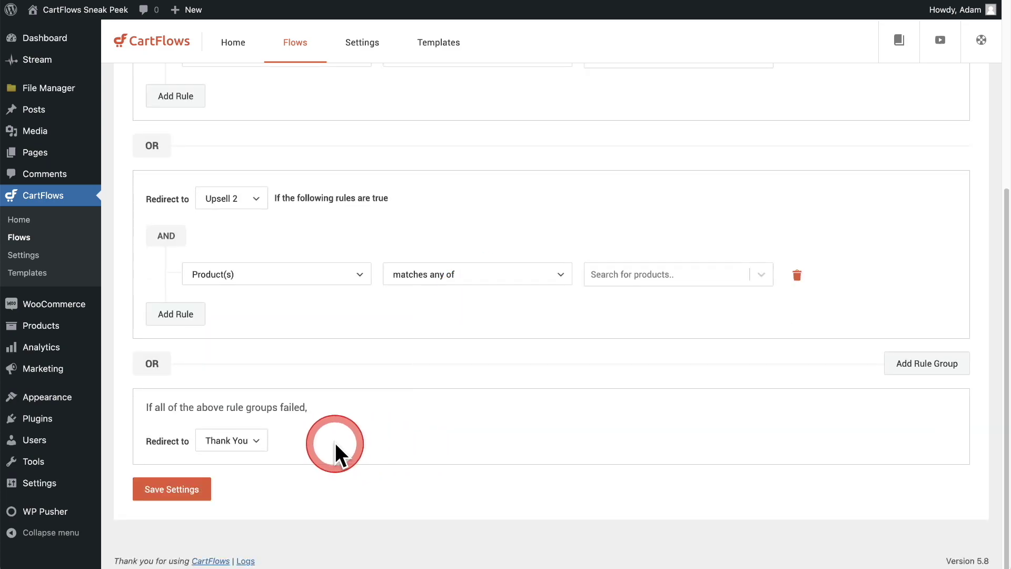
left_click(259, 443)
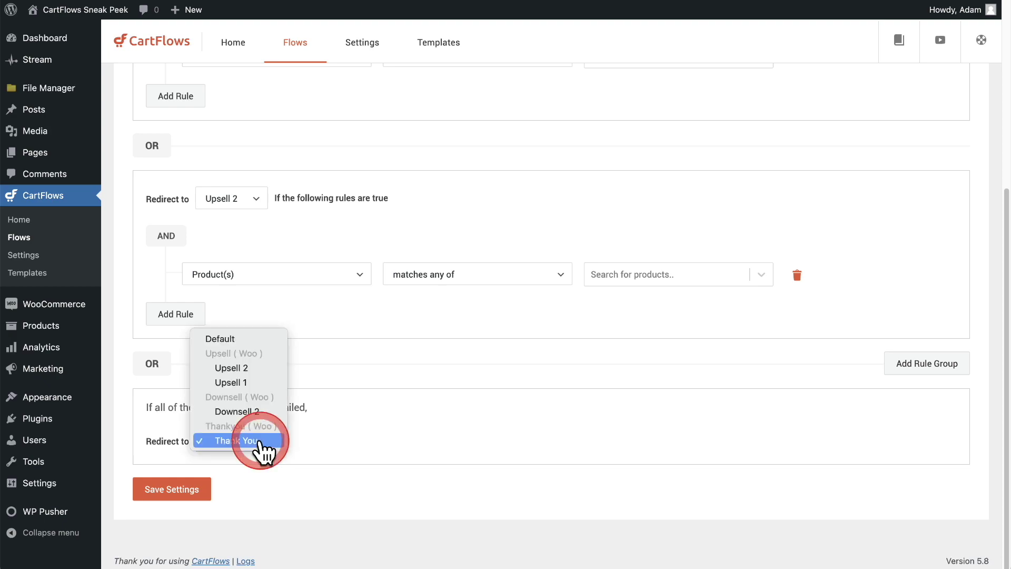
left_click(261, 441)
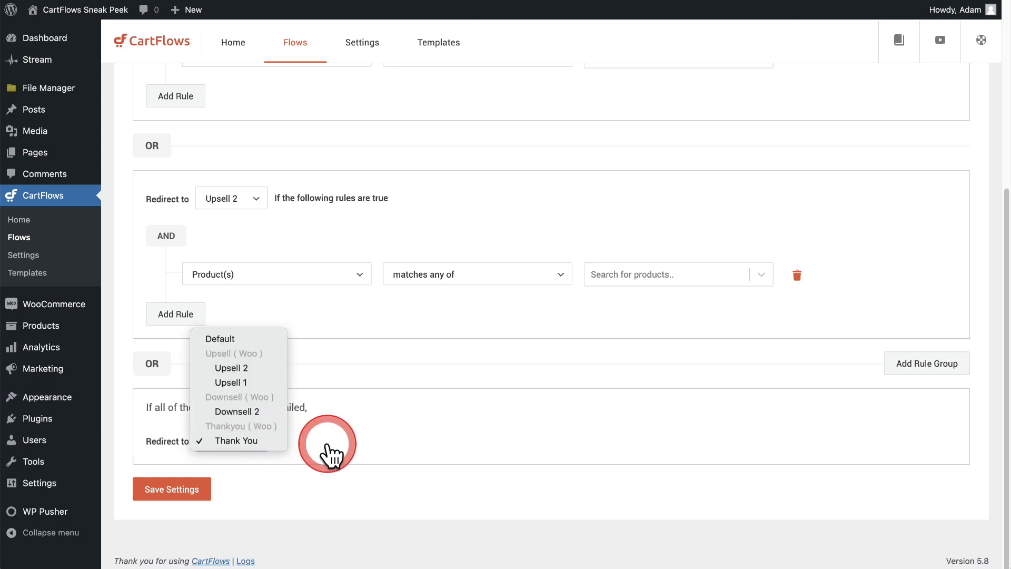
Step: Leave the Checkout Page rules and open the Steps Navigation map of the Online Courses flow
scroll(333, 441, "up", 5)
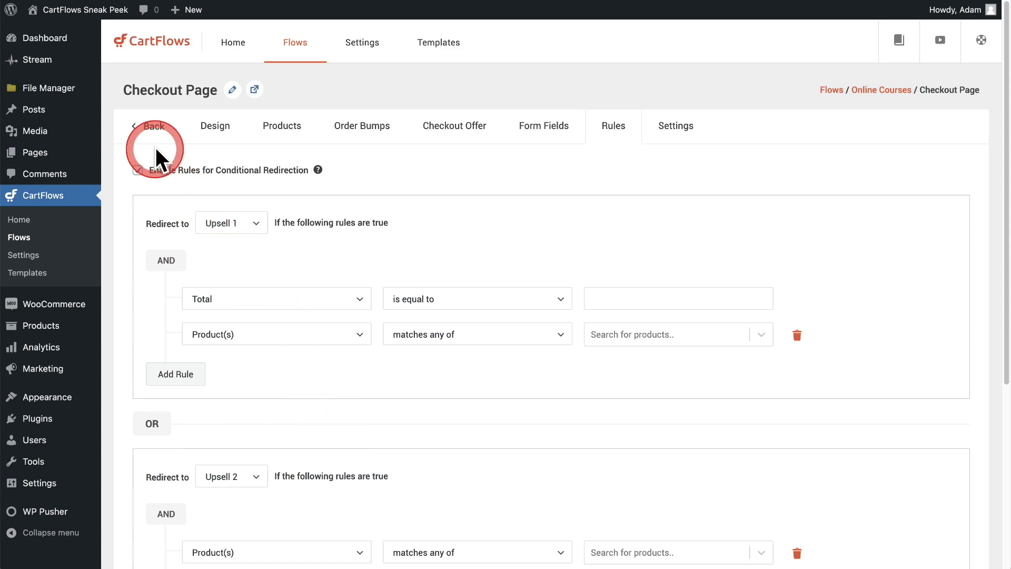
left_click(150, 127)
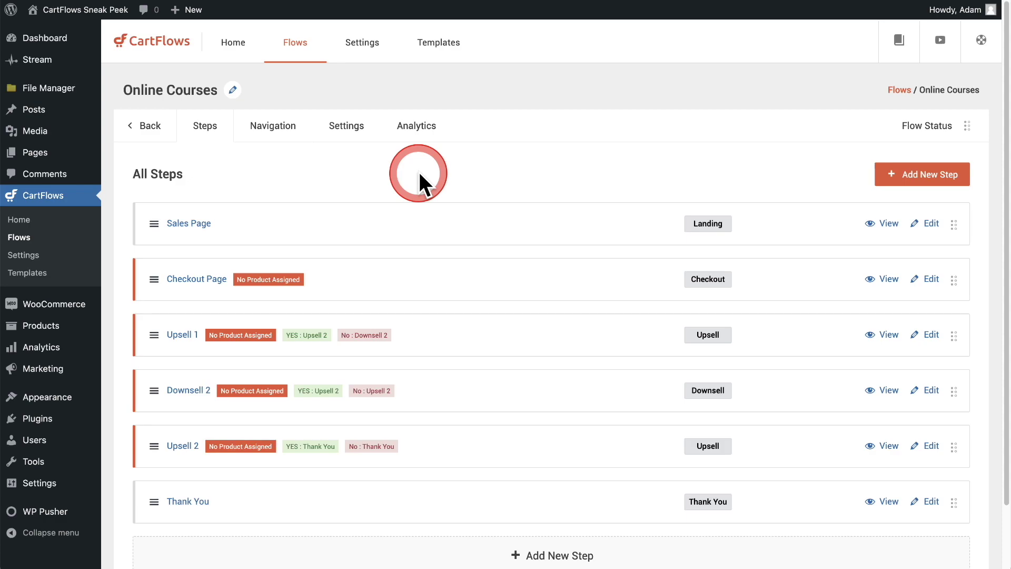
left_click(275, 132)
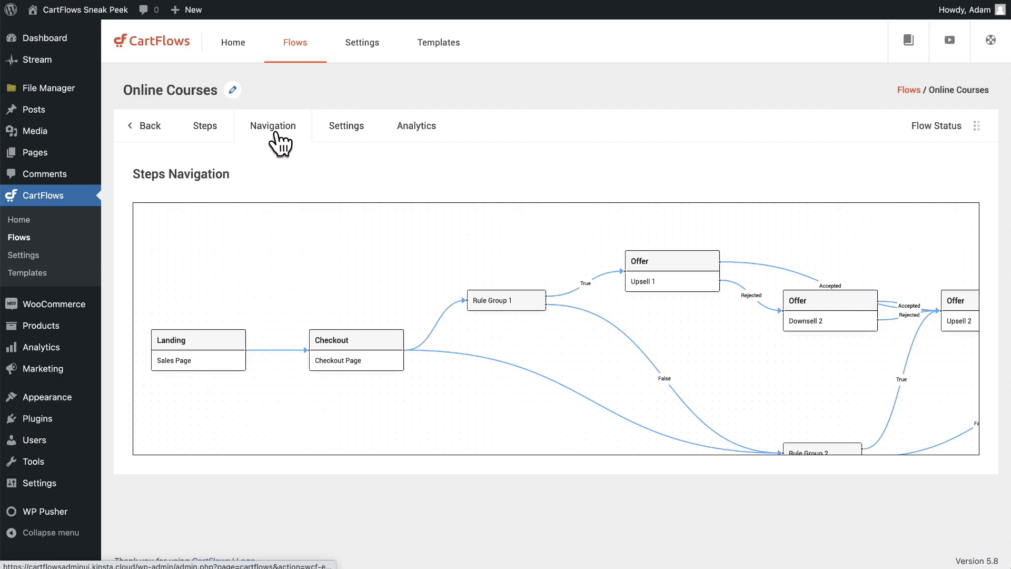
Step: Trace the flow map's true, false, accepted and rejected paths from the Sales Page through both rule groups and the offers to Thank You
left_click_drag(435, 267, 420, 228)
left_click_drag(183, 316, 237, 295)
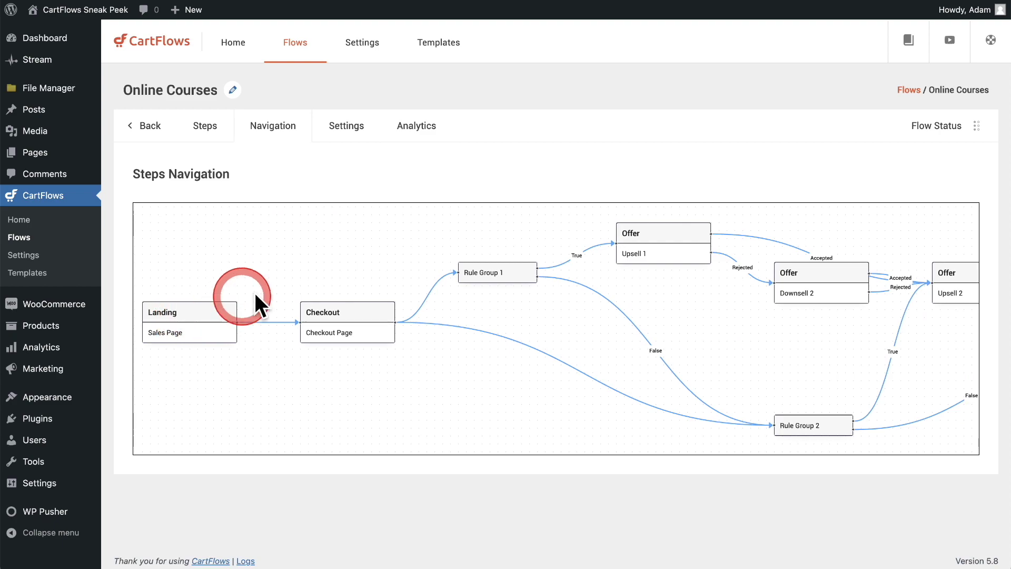
left_click_drag(355, 327, 429, 316)
left_click(714, 421)
left_click_drag(715, 421, 664, 431)
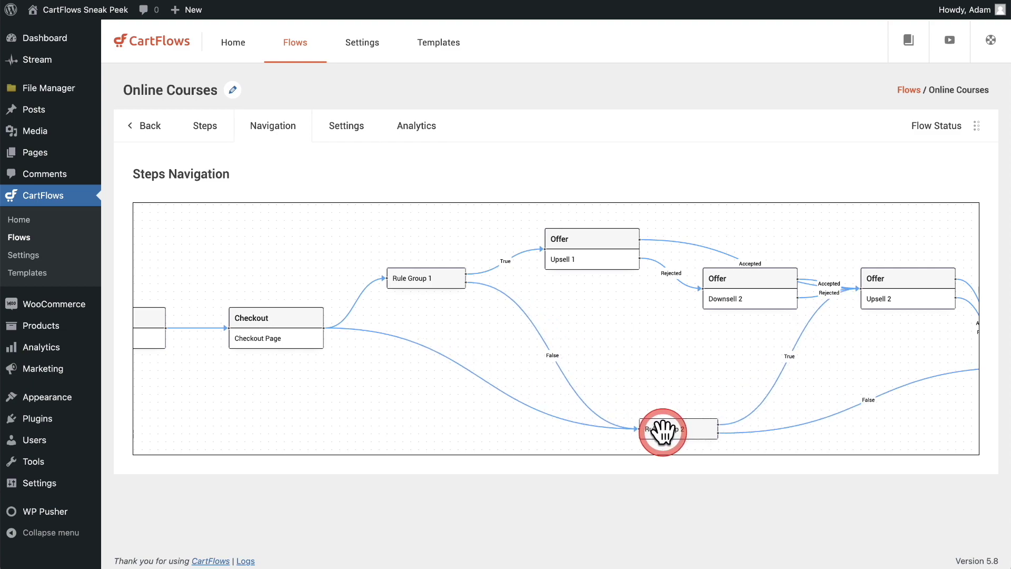
left_click_drag(318, 336, 574, 280)
left_click_drag(725, 312, 566, 416)
left_click_drag(653, 337, 619, 323)
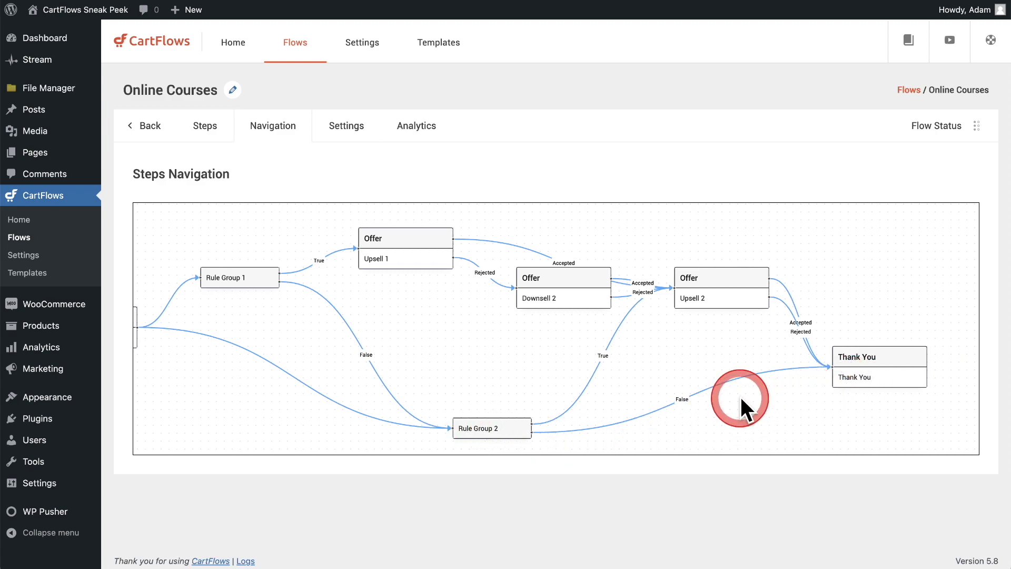
Step: Inspect the overall layout of the flow map at different scales, including the branches around Rule Group 1
scroll(739, 394, "down", 3)
scroll(737, 390, "up", 3)
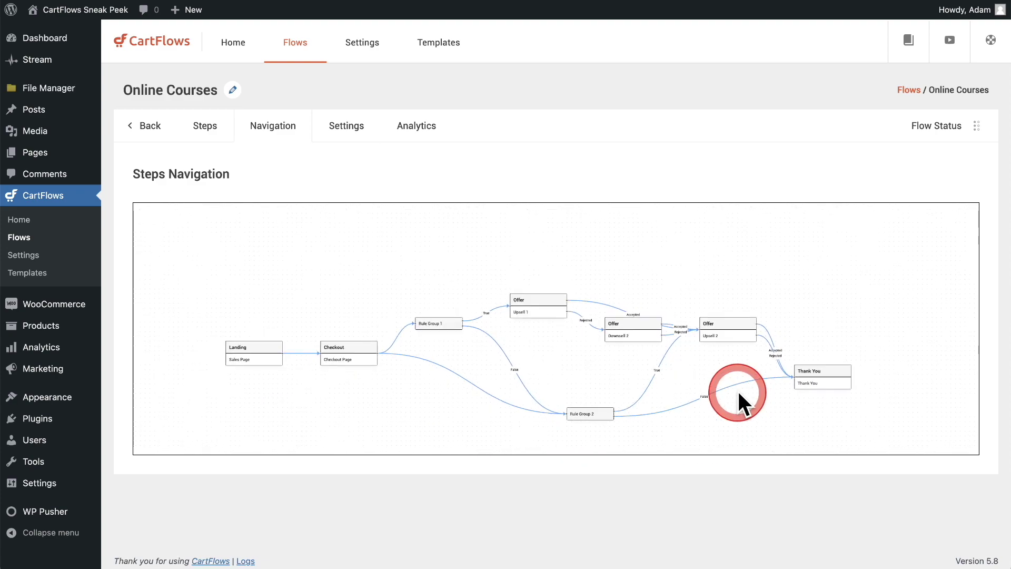
scroll(738, 391, "up", 2)
scroll(738, 391, "down", 4)
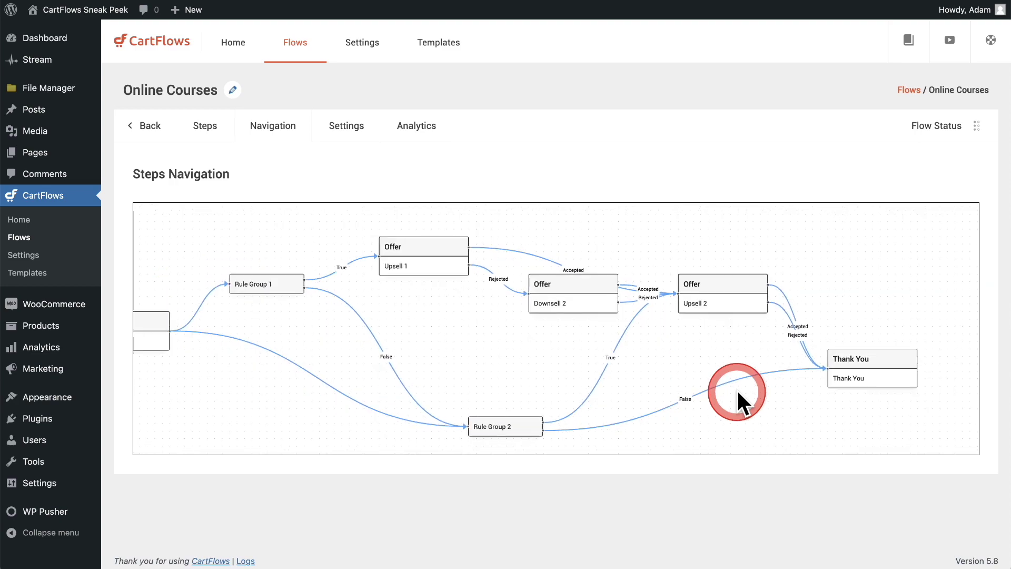
mouse_move(318, 300)
left_mouse_down()
mouse_move(312, 348)
mouse_move(323, 279)
mouse_move(322, 294)
left_mouse_up()
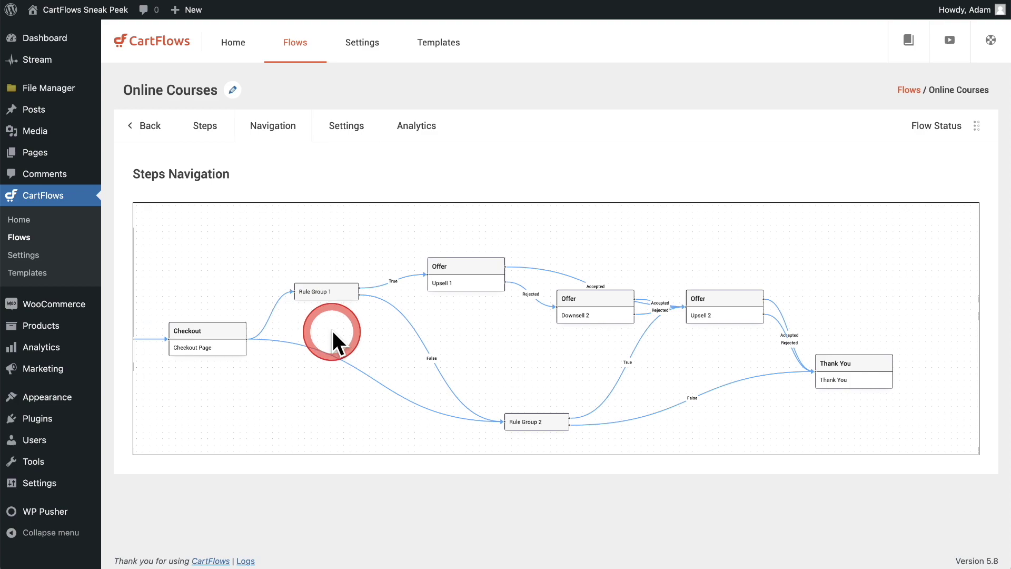